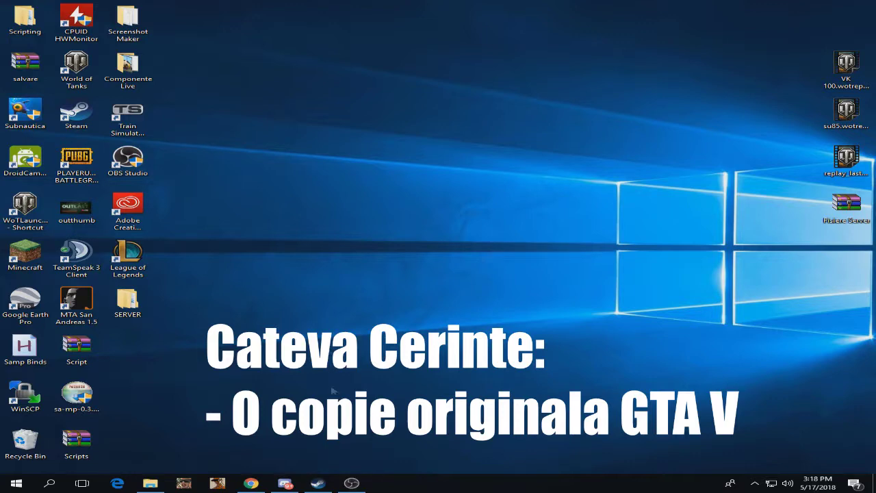
Step: Switch to Steam to view the Grand Theft Auto V entry in the library, and minimize the window again
{"action": "left_click", "coordinate": [317, 483]}
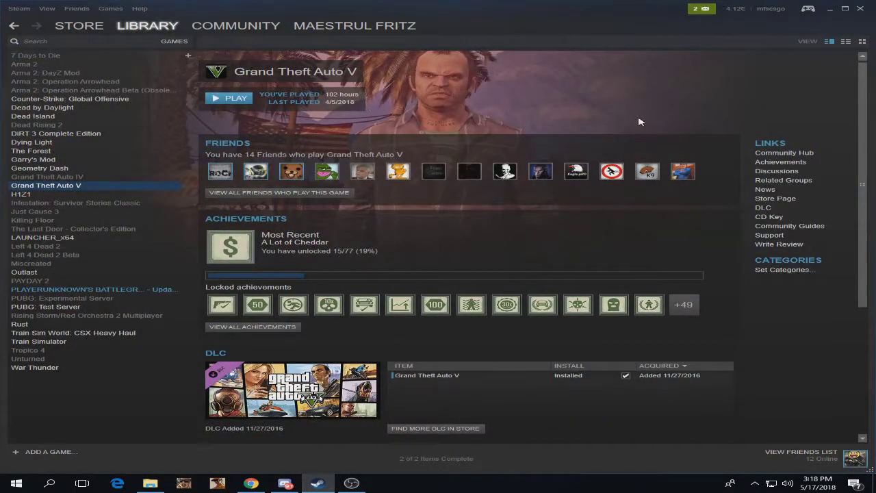
{"action": "left_click", "coordinate": [829, 9]}
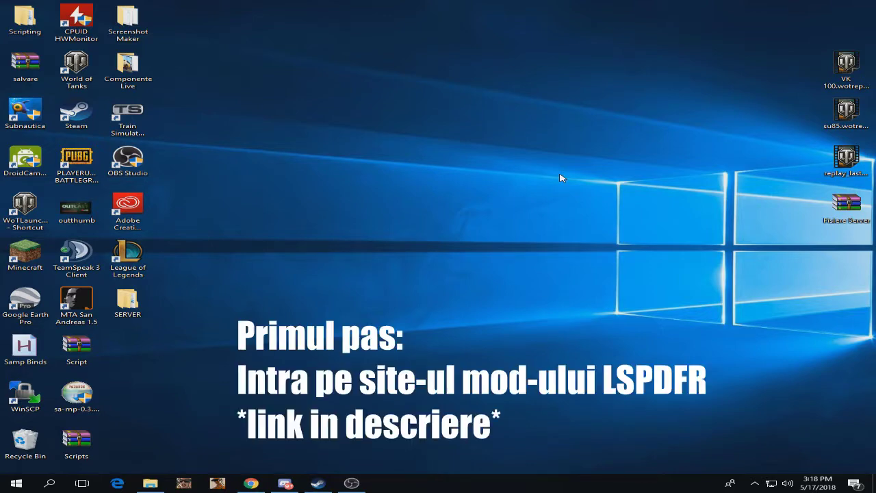
Step: Switch to Chrome with the LSPDFR site open and close the Red County Roleplay tab
{"action": "left_click", "coordinate": [251, 483]}
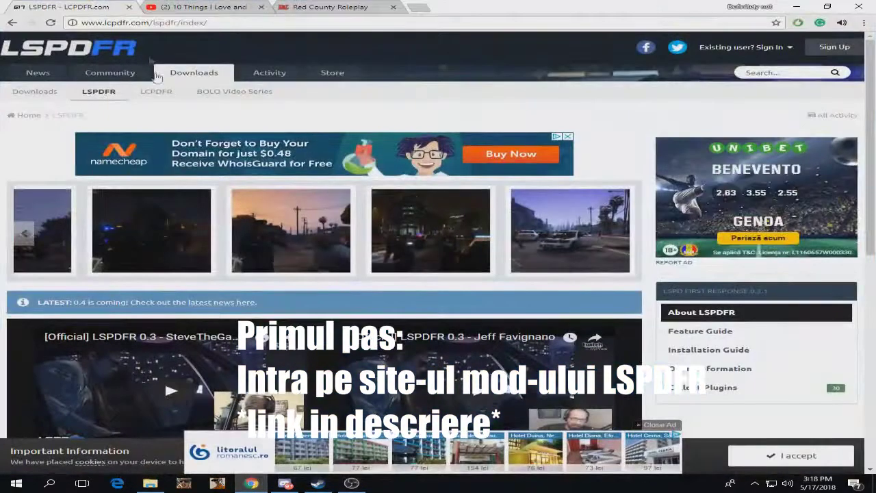
{"action": "left_click", "coordinate": [275, 22]}
{"action": "left_click", "coordinate": [61, 34]}
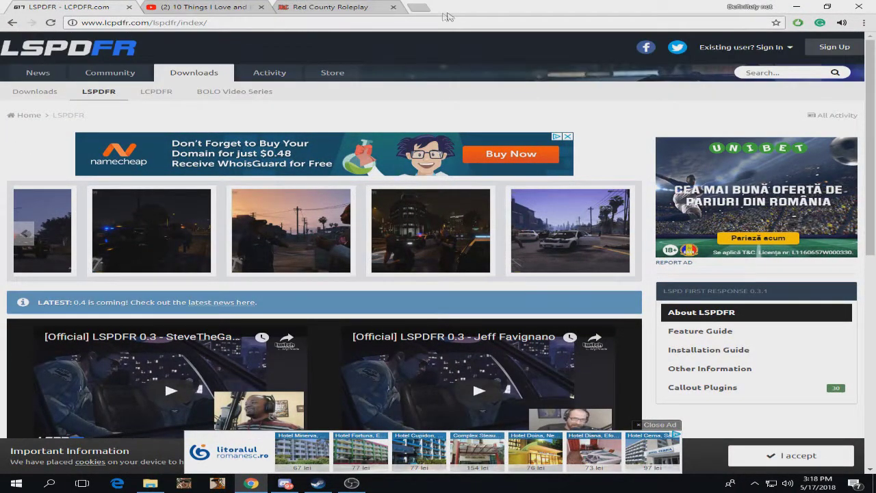
{"action": "left_click", "coordinate": [392, 7]}
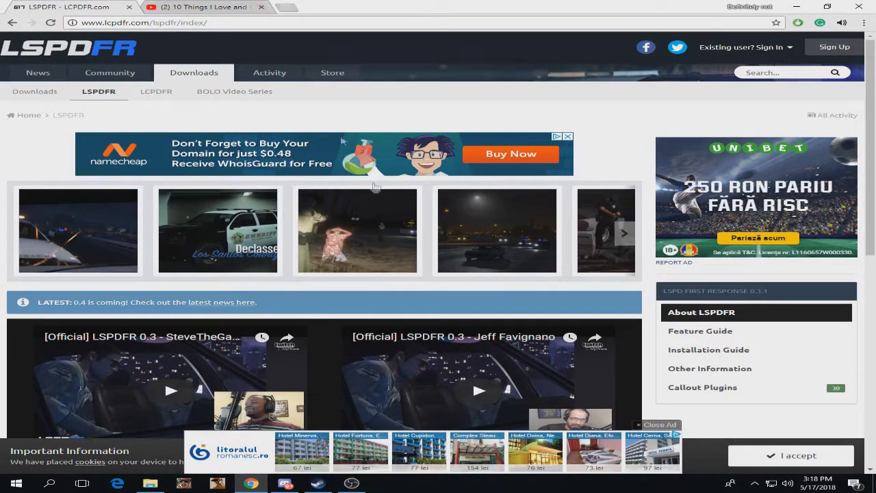
Step: Load the LSPDFR section of the site and open the LSPD First Response download page
{"action": "scroll", "coordinate": [375, 187], "scroll_direction": "down", "scroll_amount": 4}
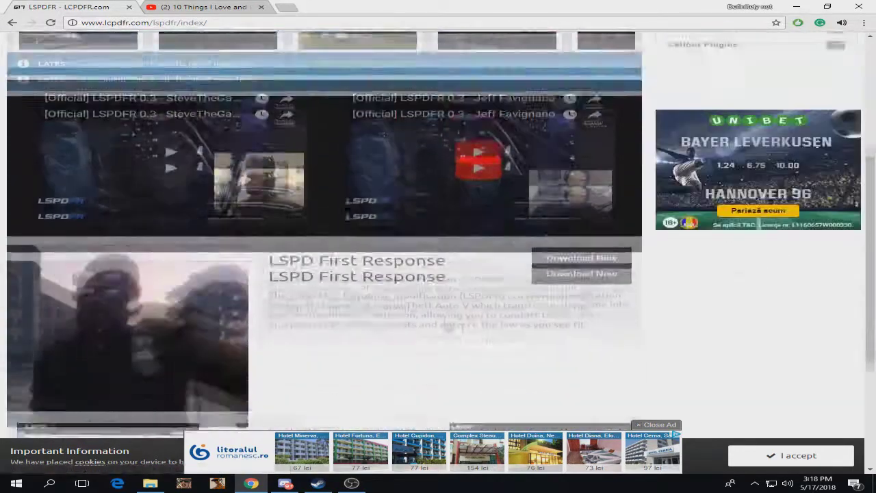
{"action": "scroll", "coordinate": [426, 258], "scroll_direction": "up", "scroll_amount": 5}
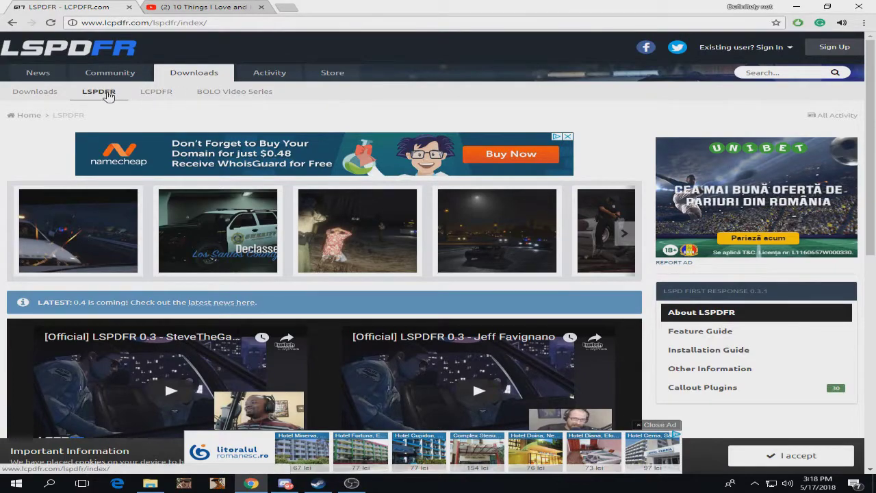
{"action": "left_click", "coordinate": [108, 96]}
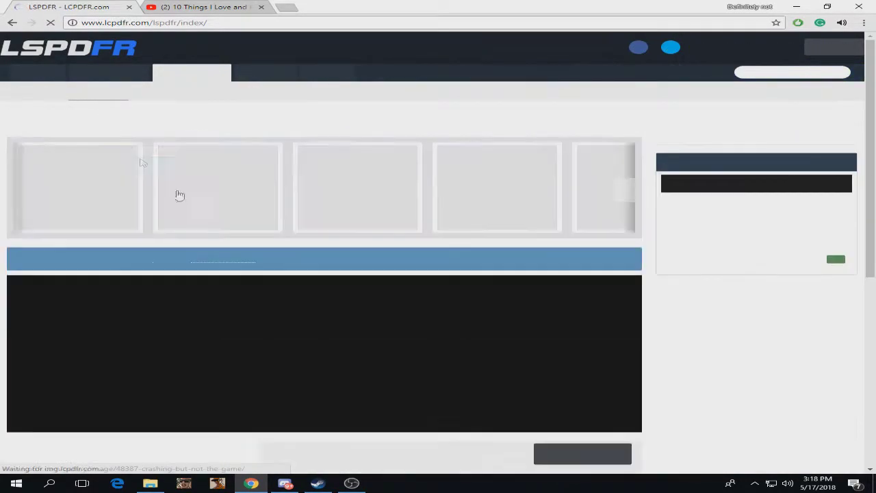
{"action": "scroll", "coordinate": [368, 264], "scroll_direction": "down", "scroll_amount": 2}
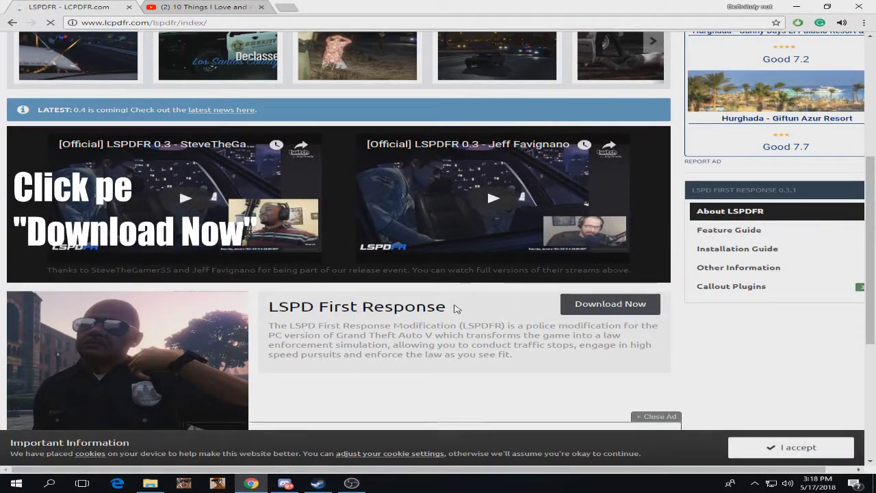
{"action": "left_click", "coordinate": [605, 303]}
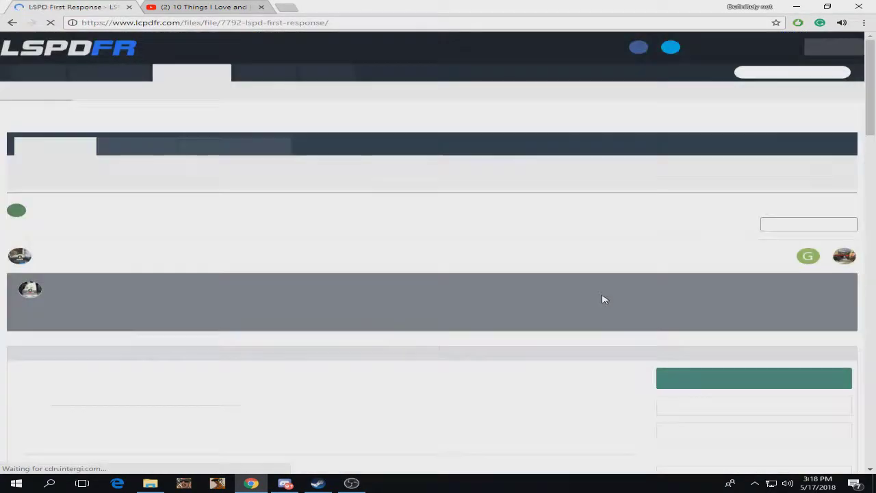
Step: Review the RAGE Plugin Hook note for LSPD First Response 0.3.1, request the file download and accept the download terms
{"action": "scroll", "coordinate": [284, 260], "scroll_direction": "down", "scroll_amount": 1}
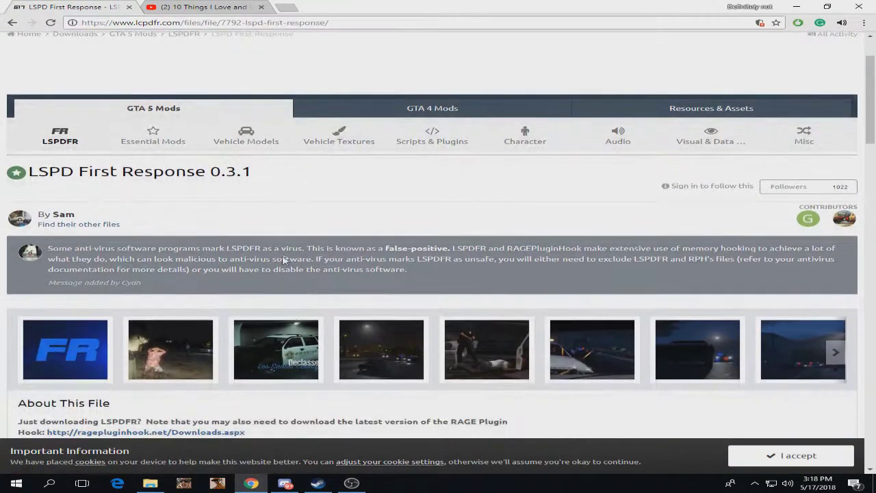
{"action": "scroll", "coordinate": [284, 260], "scroll_direction": "down", "scroll_amount": 2}
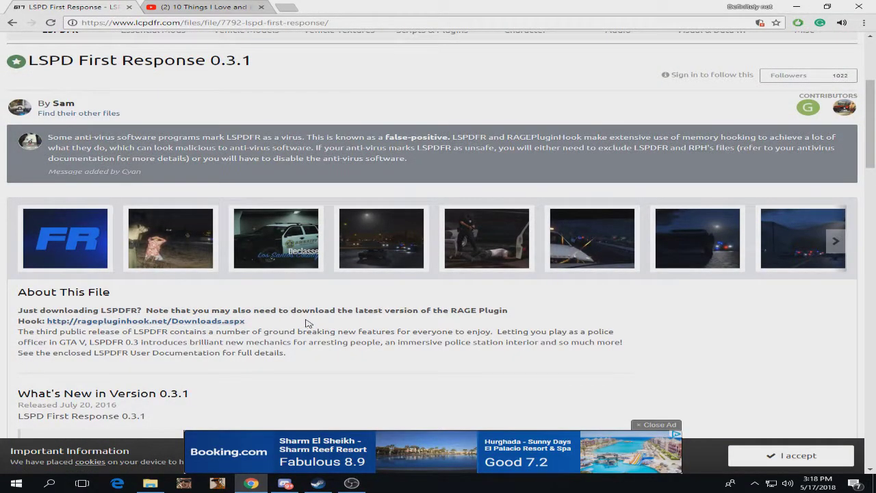
{"action": "left_click_drag", "start_coordinate": [18, 310], "coordinate": [407, 361]}
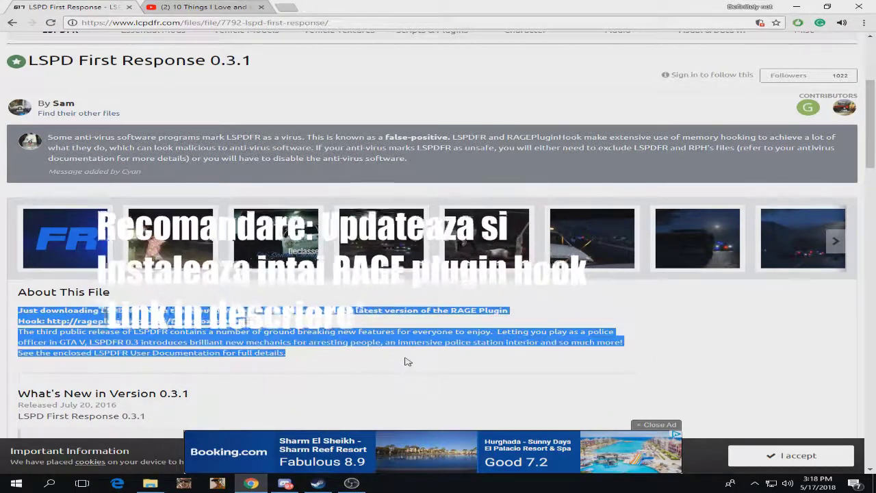
{"action": "left_click", "coordinate": [407, 361]}
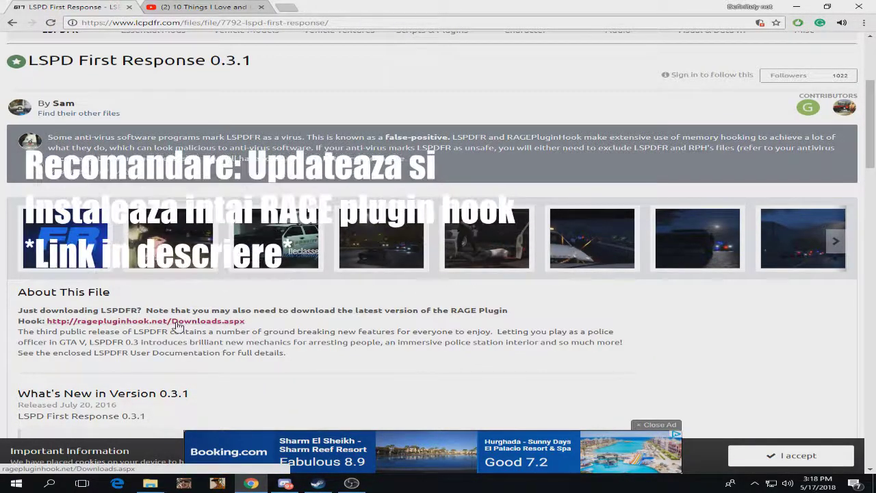
{"action": "scroll", "coordinate": [183, 311], "scroll_direction": "up", "scroll_amount": 2}
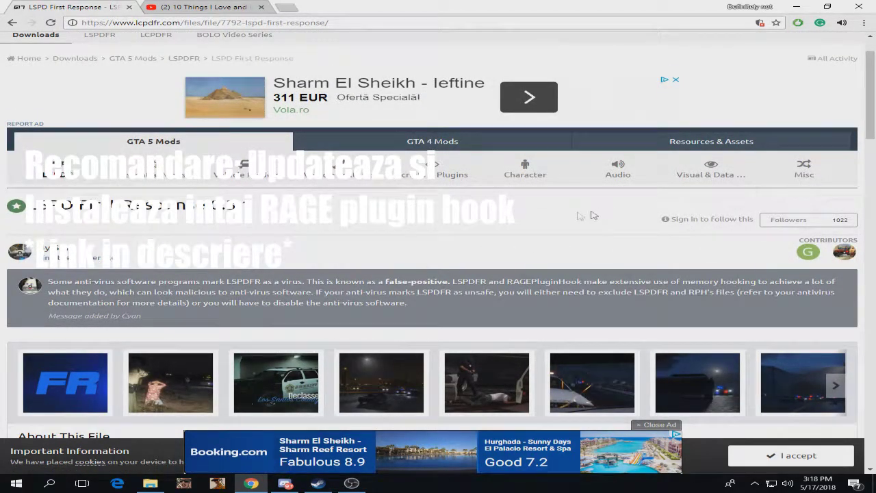
{"action": "scroll", "coordinate": [594, 215], "scroll_direction": "down", "scroll_amount": 5}
{"action": "scroll", "coordinate": [463, 229], "scroll_direction": "down", "scroll_amount": 2}
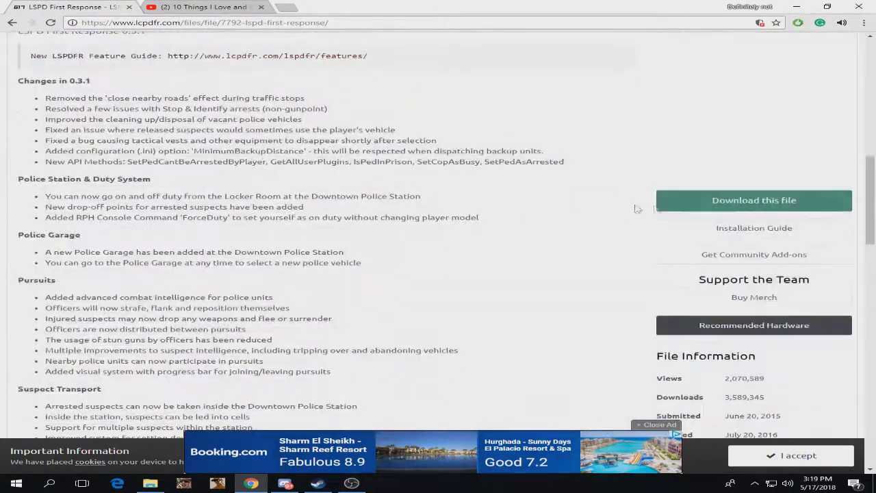
{"action": "left_click", "coordinate": [737, 204]}
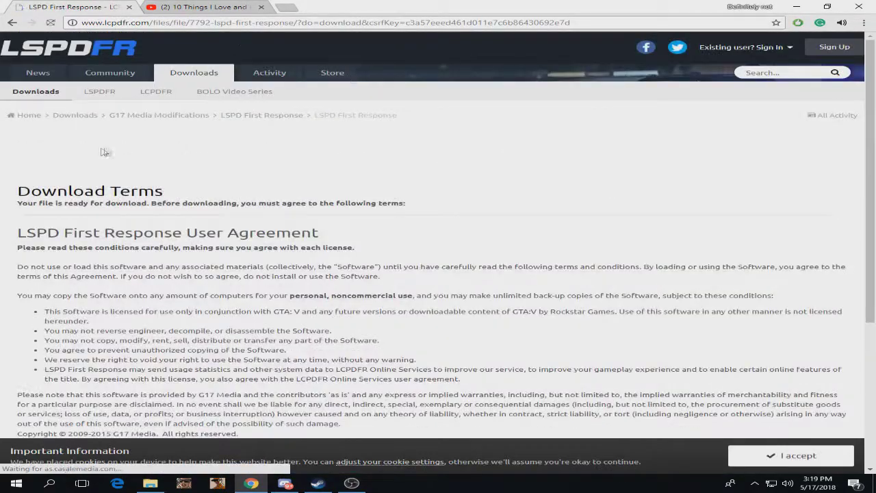
{"action": "scroll", "coordinate": [164, 205], "scroll_direction": "down", "scroll_amount": 2}
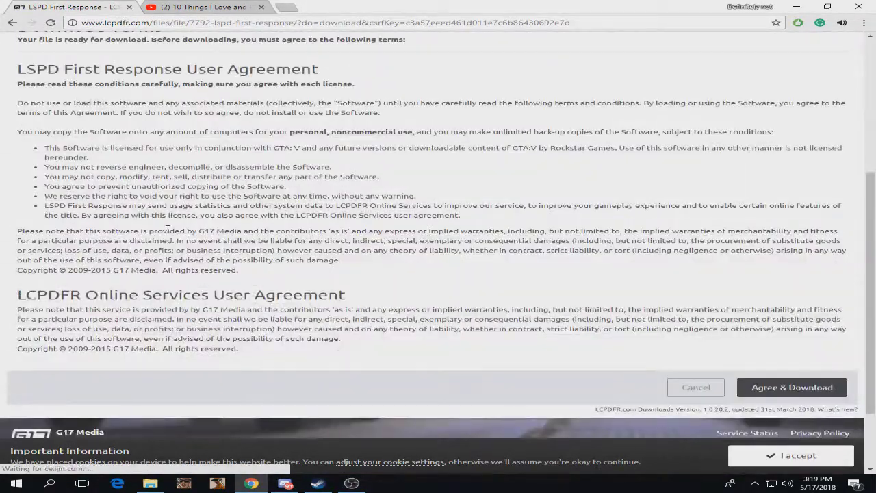
{"action": "left_click", "coordinate": [809, 384]}
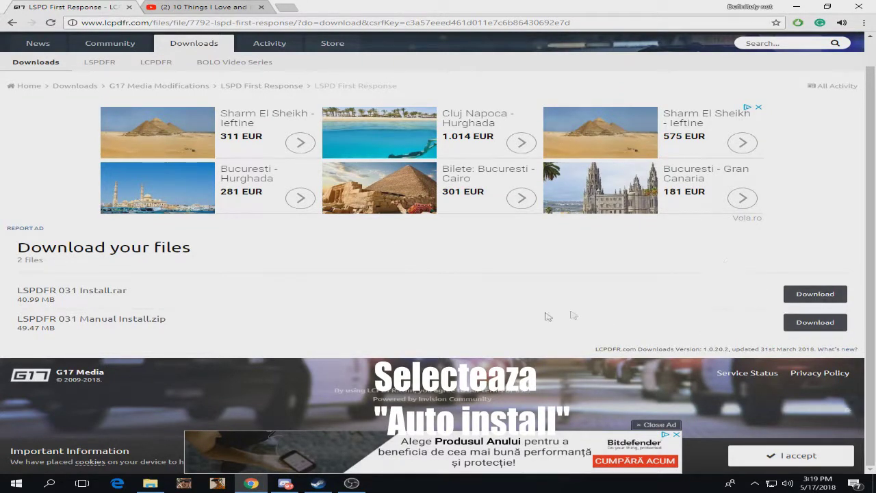
Step: Download LSPDFR 031 Install.rar, completing the CAPTCHA security check with the characters shown in the image
{"action": "left_click", "coordinate": [800, 293]}
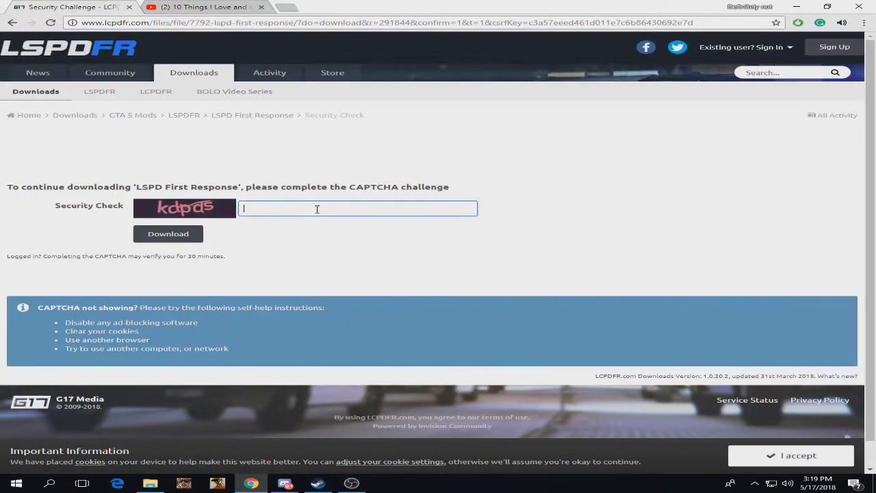
{"action": "type", "text": "kd"}
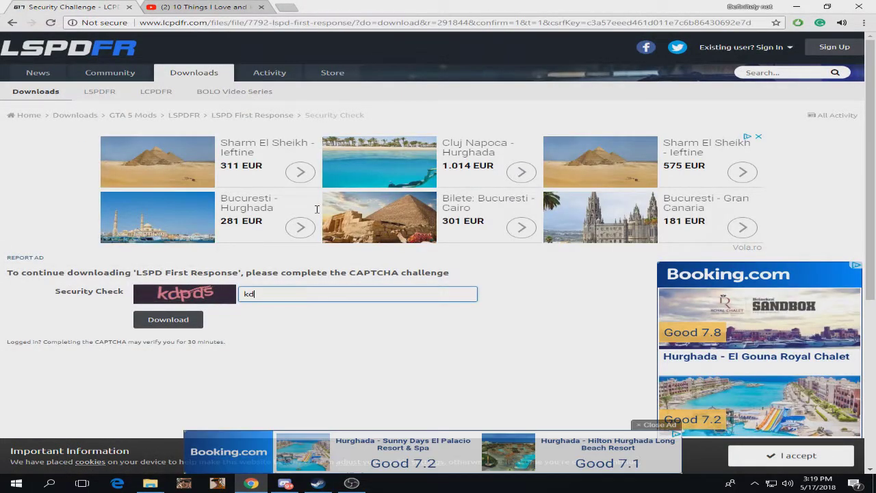
{"action": "type", "text": "pa"}
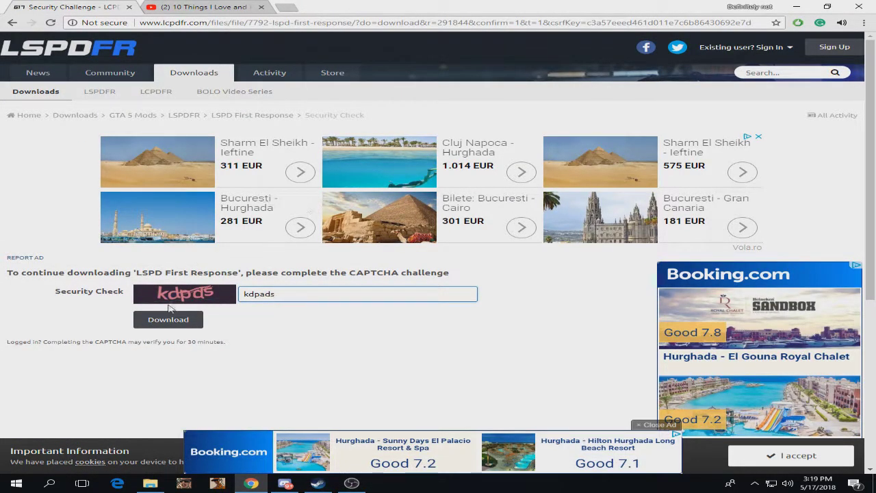
{"action": "type", "text": "ds"}
{"action": "key", "text": "ctrl+a"}
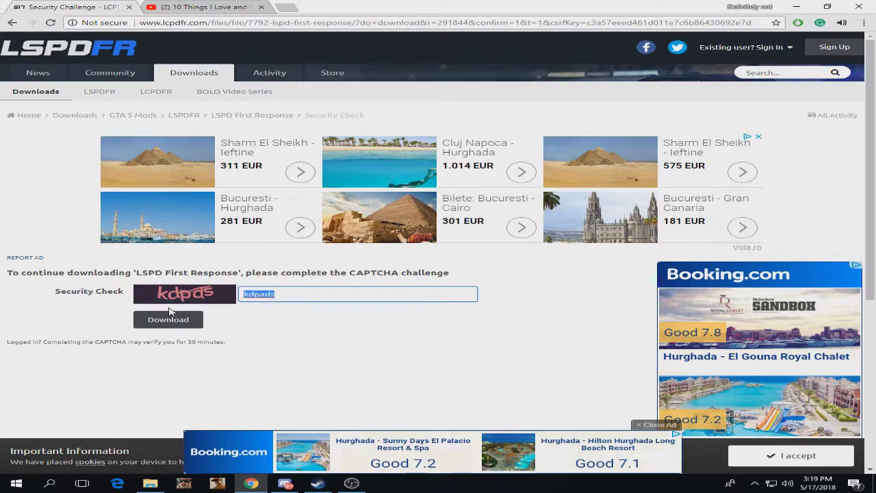
{"action": "type", "text": "kdpds"}
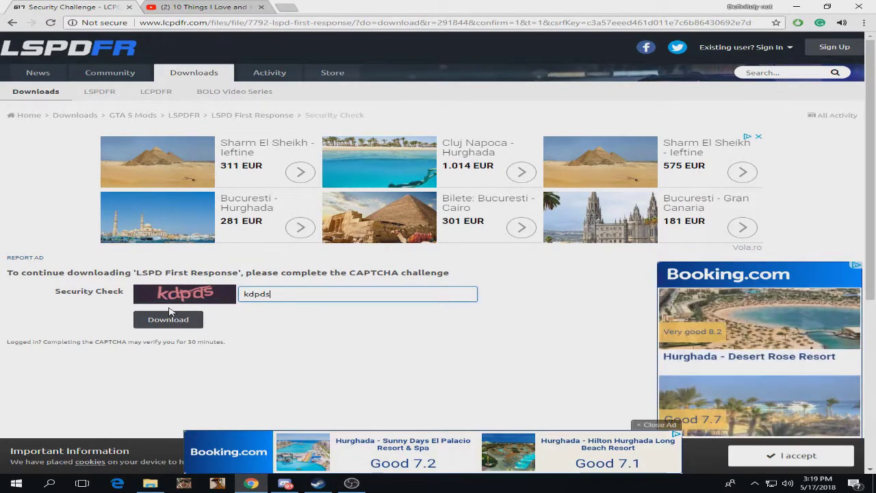
{"action": "left_click", "coordinate": [169, 320]}
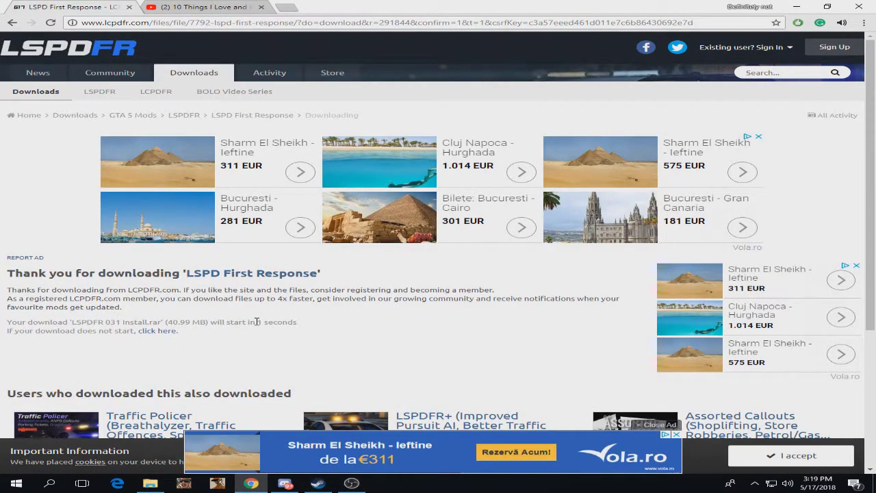
{"action": "left_click_drag", "start_coordinate": [256, 322], "coordinate": [311, 323]}
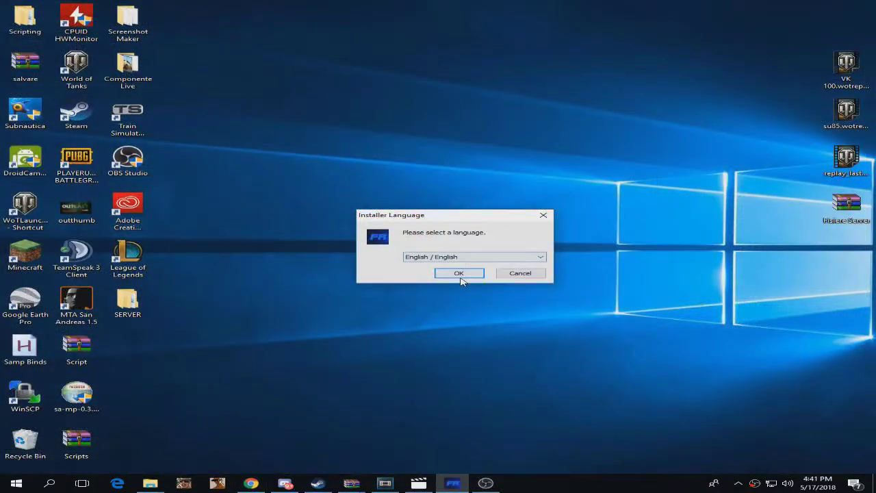
Step: Install LSPD First Response in English with all components into the Steam Grand Theft Auto V folder, accepting the license agreement
{"action": "left_click", "coordinate": [459, 273]}
{"action": "left_click", "coordinate": [515, 318]}
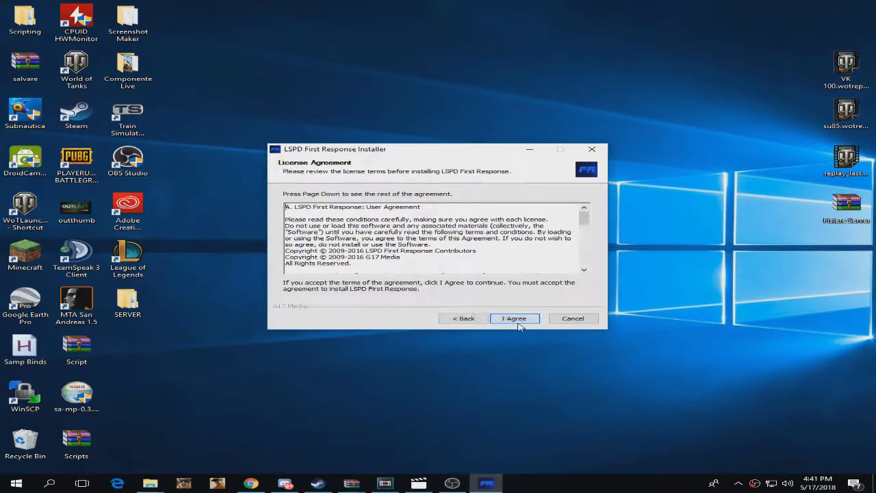
{"action": "left_click", "coordinate": [518, 319]}
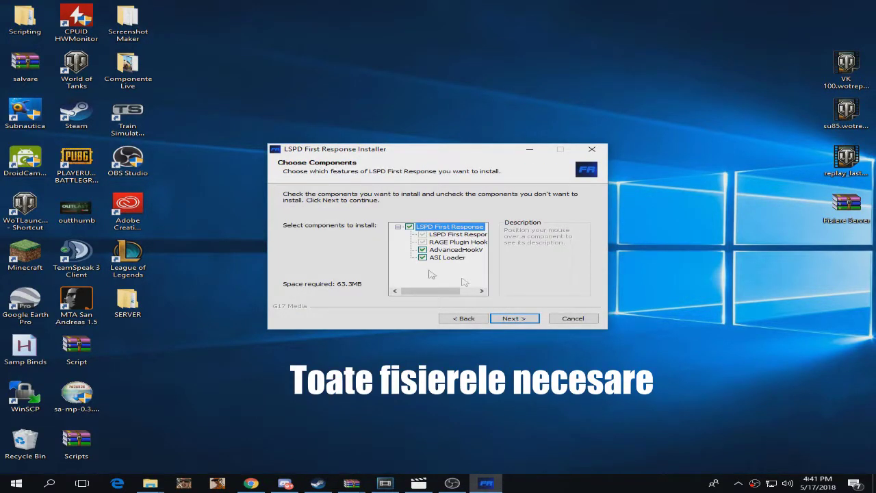
{"action": "left_click", "coordinate": [512, 318]}
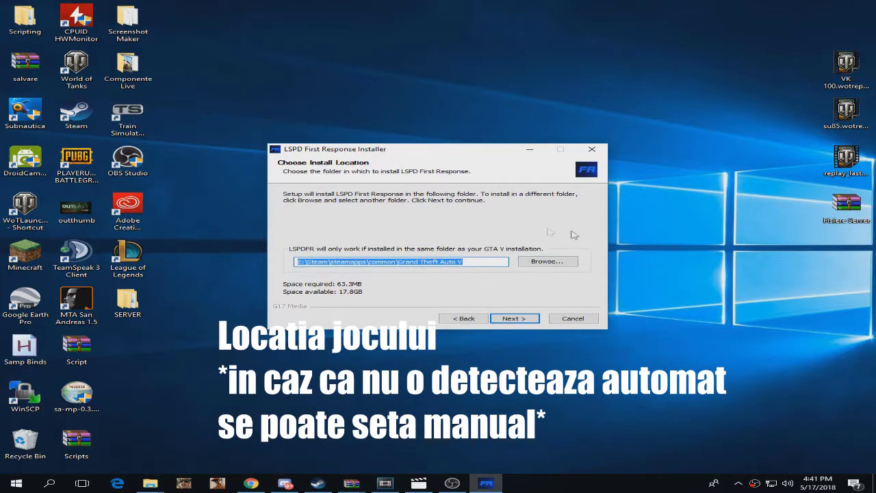
{"action": "left_click", "coordinate": [518, 320]}
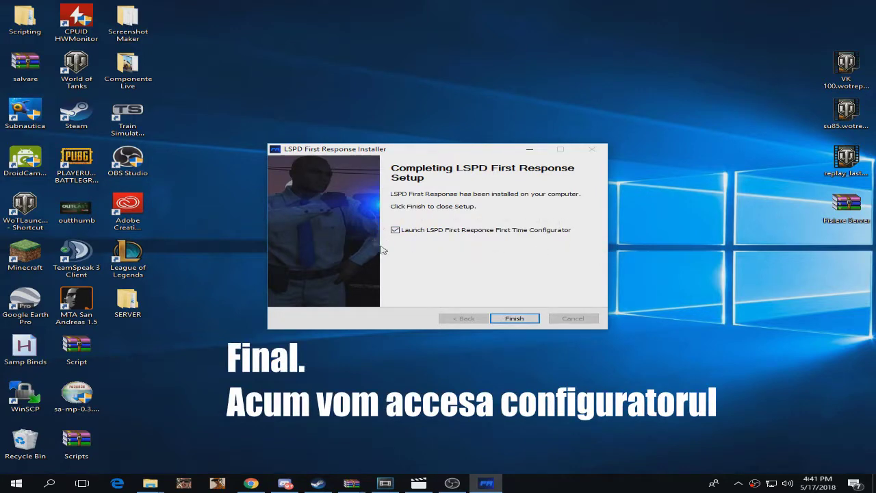
Step: Finish the setup with the First Time Configurator launched and accept the RAGE Plugin Hook disclaimer
{"action": "left_click", "coordinate": [508, 320]}
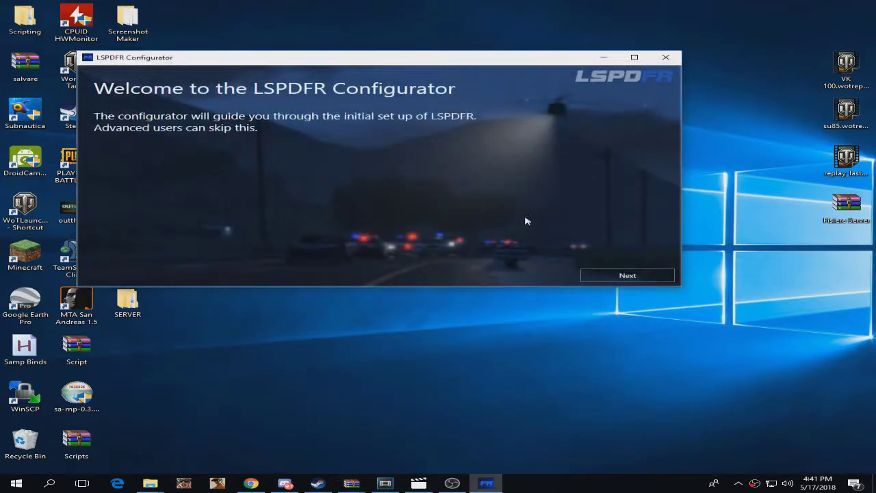
{"action": "left_click", "coordinate": [628, 275]}
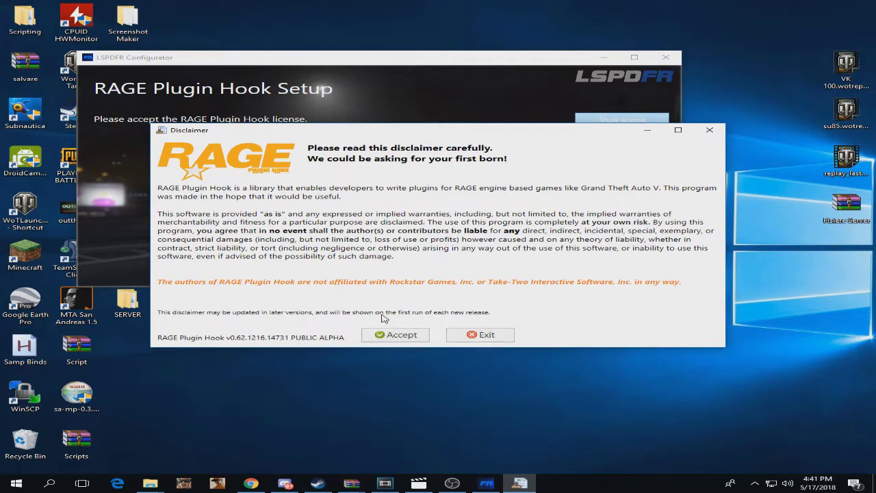
{"action": "left_click", "coordinate": [391, 334]}
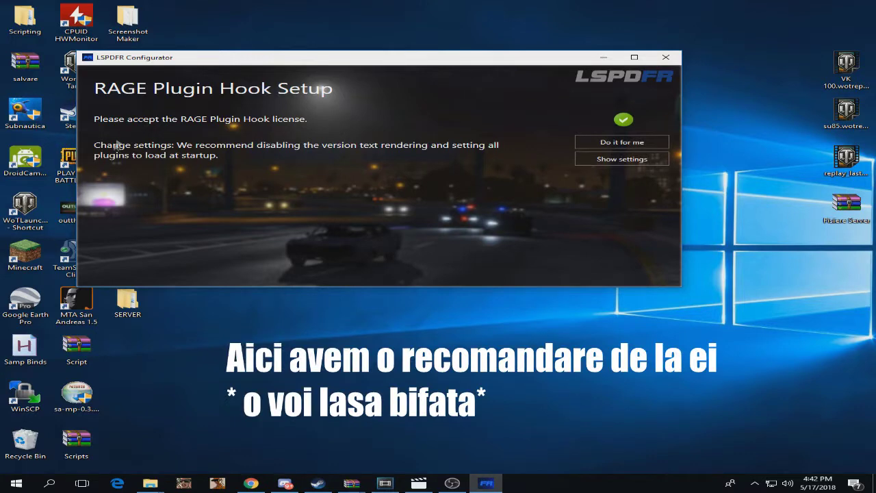
Step: Have the configurator apply the recommended RAGE Plugin Hook settings and save the LSPDFR settings with a callouts multiplier of 250
{"action": "left_click", "coordinate": [618, 143]}
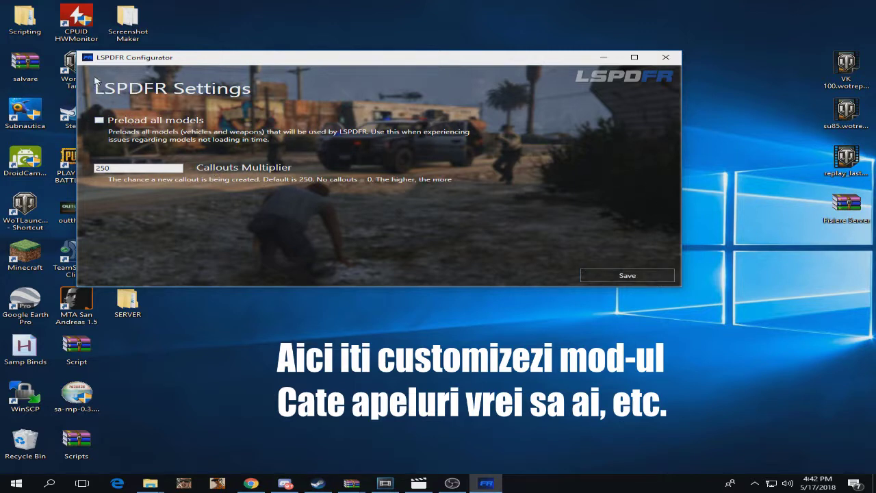
{"action": "left_click", "coordinate": [645, 277]}
{"action": "mouse_move", "coordinate": [457, 485]}
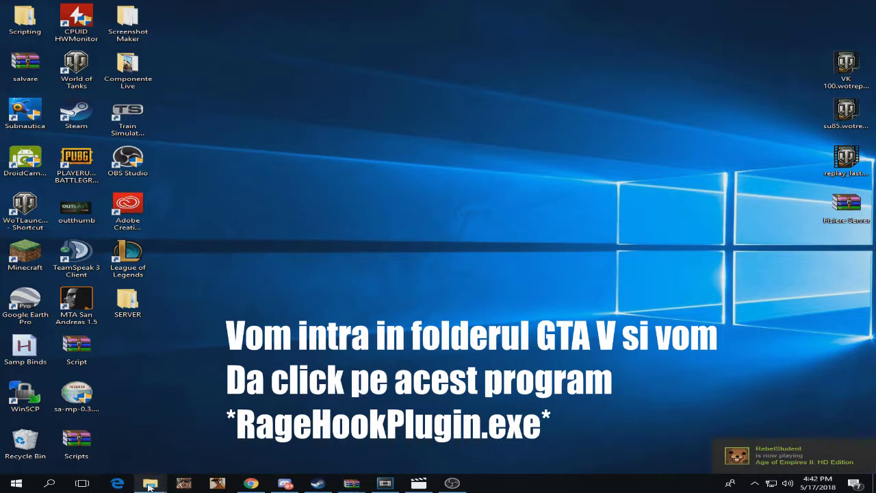
Step: Launch RAGE Plugin Hook's settings from the GTA V folder and review the Plugins, Advanced settings, Game settings and General options
{"action": "mouse_move", "coordinate": [151, 483]}
{"action": "left_click", "coordinate": [112, 442]}
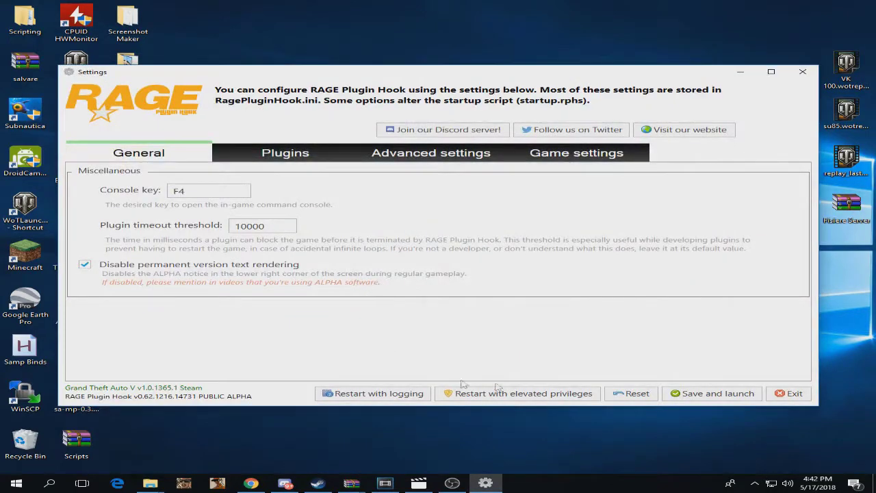
{"action": "left_click", "coordinate": [285, 152]}
{"action": "left_click", "coordinate": [424, 153]}
{"action": "left_click", "coordinate": [576, 154]}
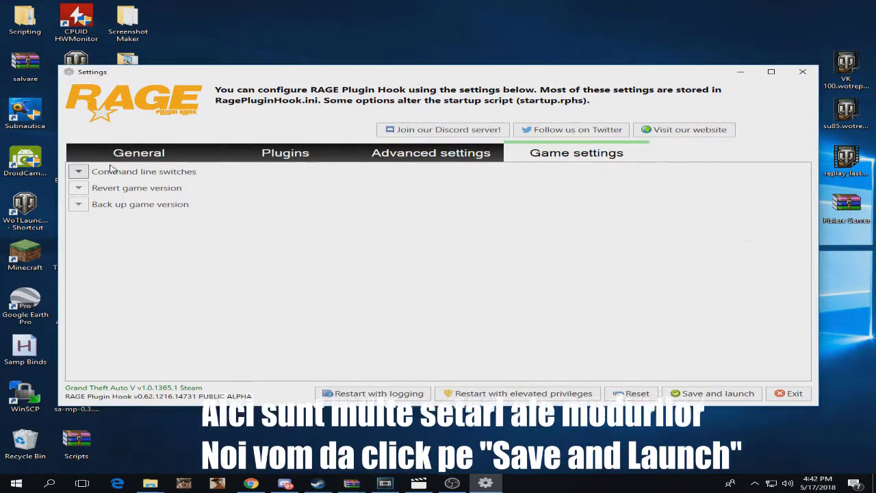
{"action": "left_click", "coordinate": [198, 154]}
{"action": "left_click", "coordinate": [472, 153]}
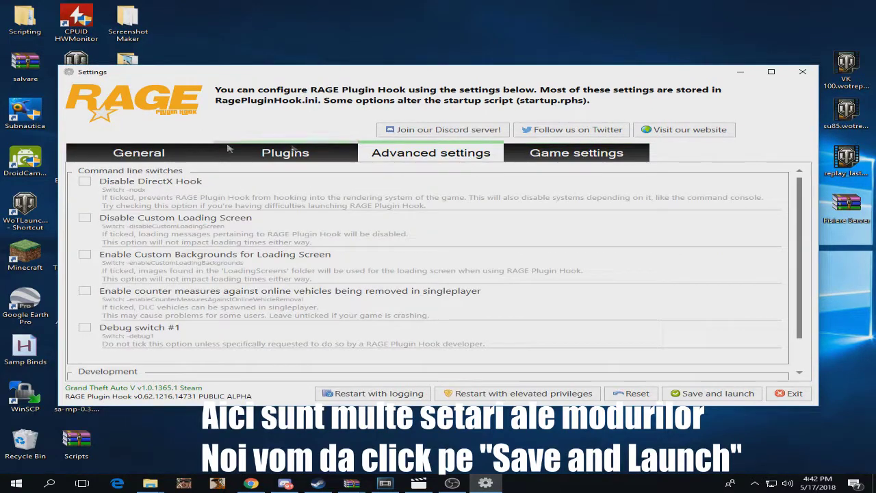
{"action": "left_click", "coordinate": [174, 157]}
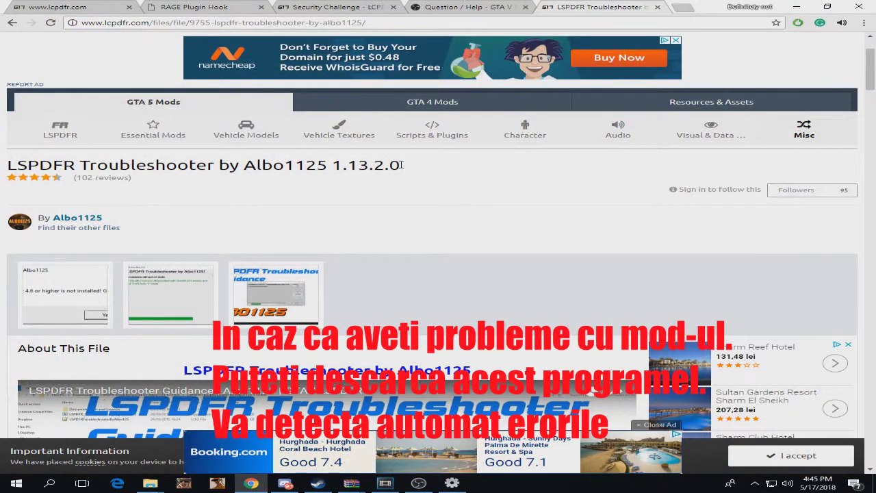
Step: Examine the LSPDFR Troubleshooter by Albo1125 1.13.2.0 page for its purpose, usage instructions, file information and version notes
{"action": "scroll", "coordinate": [729, 234], "scroll_direction": "down", "scroll_amount": 5}
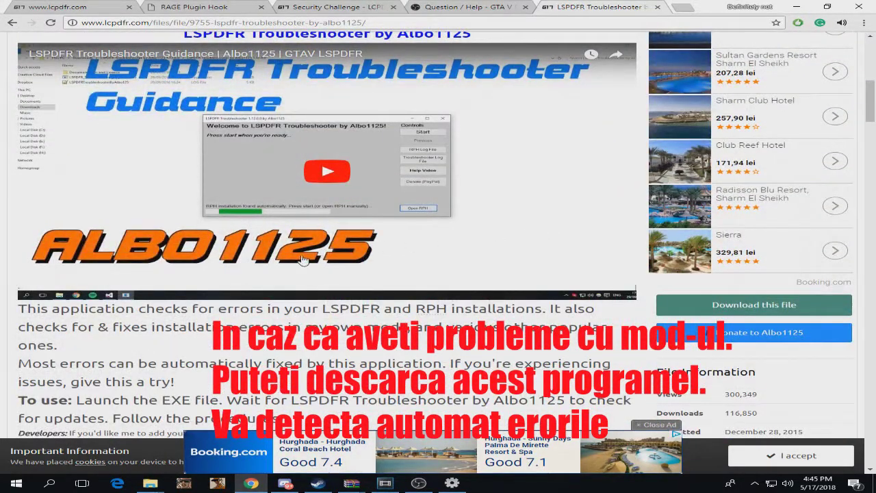
{"action": "scroll", "coordinate": [560, 289], "scroll_direction": "down", "scroll_amount": 2}
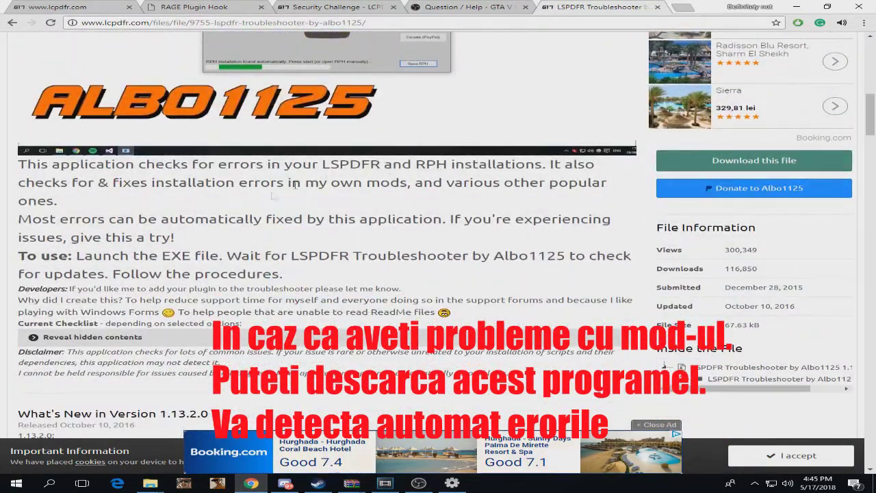
{"action": "scroll", "coordinate": [280, 152], "scroll_direction": "up", "scroll_amount": 1}
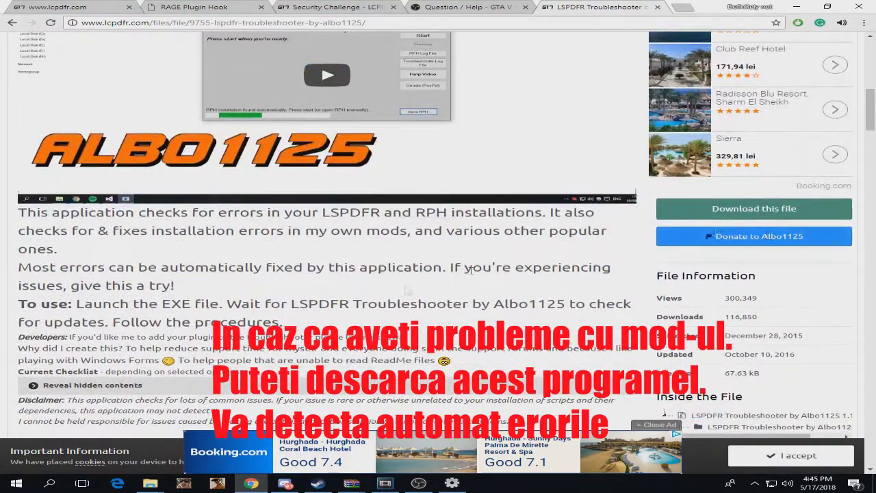
{"action": "scroll", "coordinate": [411, 274], "scroll_direction": "down", "scroll_amount": 5}
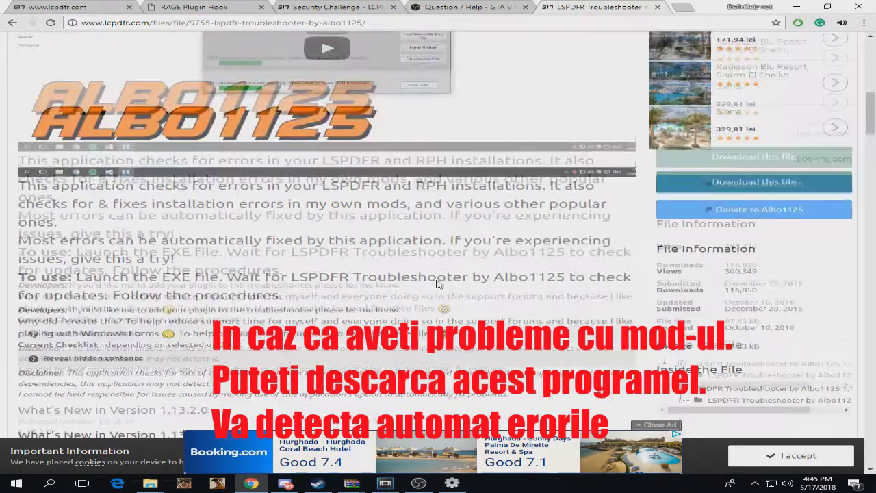
{"action": "scroll", "coordinate": [219, 262], "scroll_direction": "up", "scroll_amount": 8}
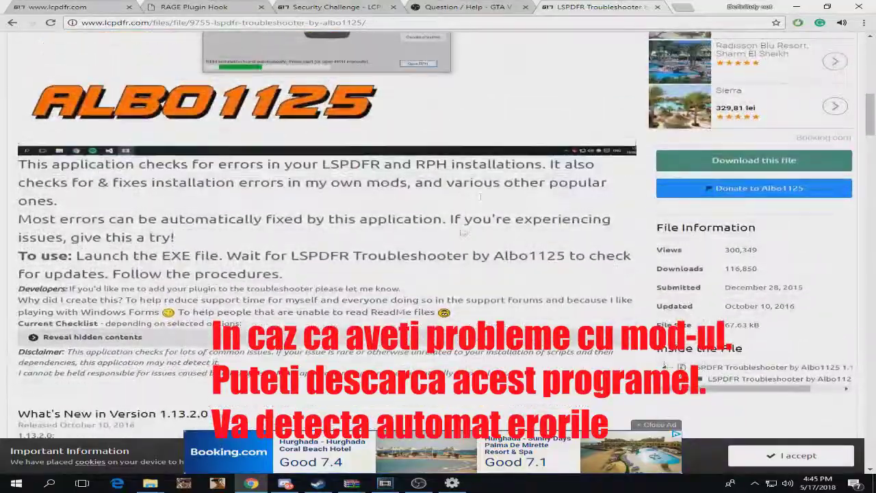
{"action": "scroll", "coordinate": [219, 262], "scroll_direction": "down", "scroll_amount": 3}
{"action": "scroll", "coordinate": [438, 233], "scroll_direction": "down", "scroll_amount": 3}
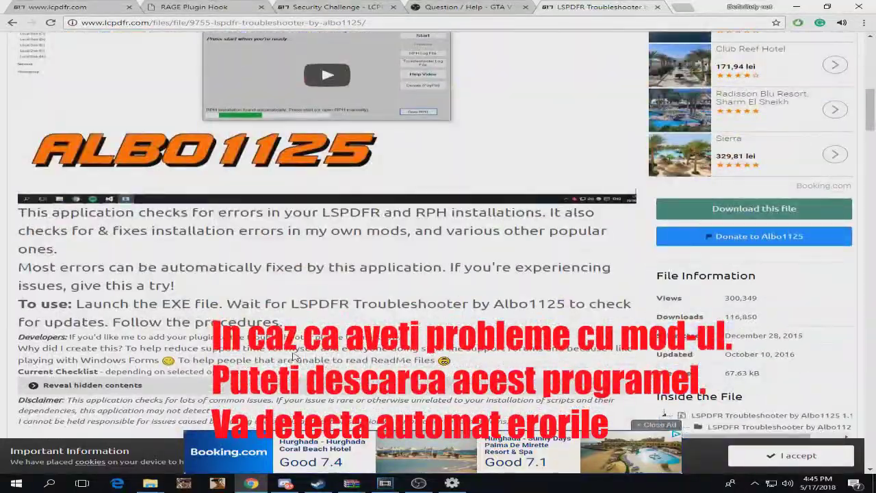
{"action": "scroll", "coordinate": [295, 356], "scroll_direction": "down", "scroll_amount": 6}
{"action": "scroll", "coordinate": [322, 338], "scroll_direction": "up", "scroll_amount": 3}
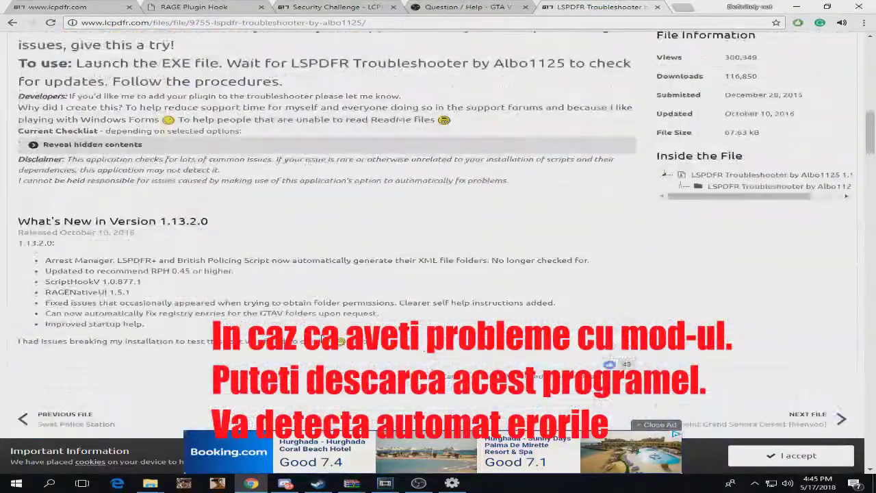
{"action": "scroll", "coordinate": [321, 338], "scroll_direction": "down", "scroll_amount": 2}
{"action": "scroll", "coordinate": [287, 370], "scroll_direction": "up", "scroll_amount": 4}
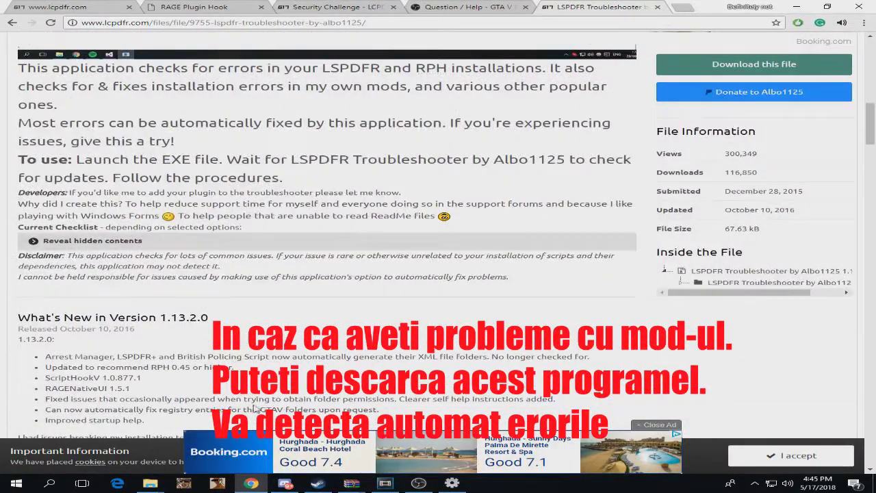
Step: View the troubleshooter application inside the LSPDFR Troubleshooter by Albo1125 1.13.2.0.zip archive in WinRAR, then check the other open archive windows
{"action": "mouse_move", "coordinate": [353, 483]}
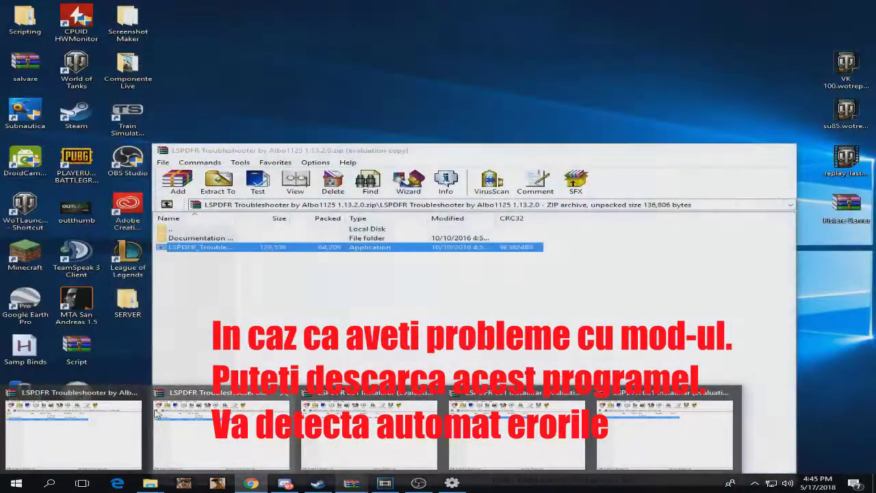
{"action": "left_click", "coordinate": [156, 412]}
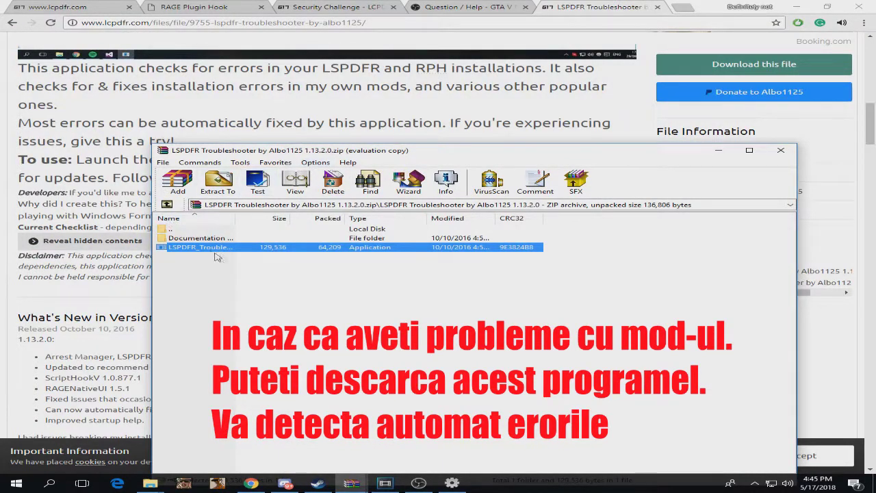
{"action": "scroll", "coordinate": [254, 109], "scroll_direction": "up", "scroll_amount": 2}
{"action": "left_click", "coordinate": [254, 110]}
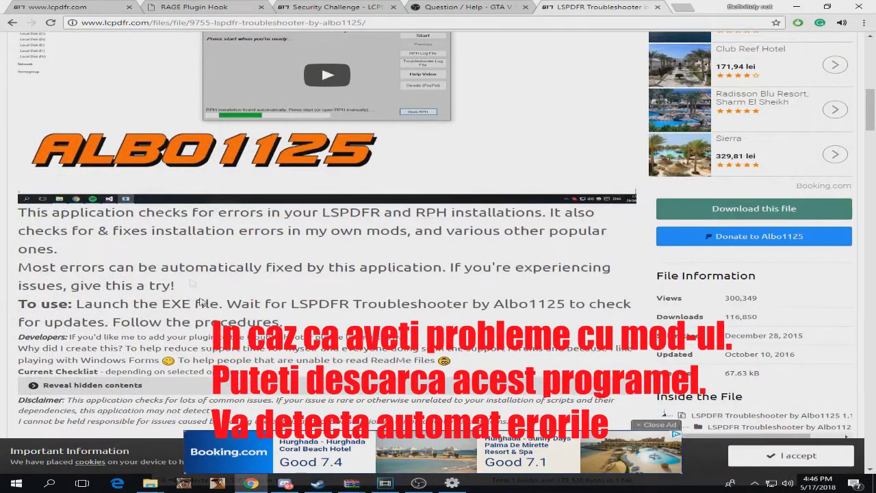
{"action": "mouse_move", "coordinate": [353, 482]}
{"action": "left_click", "coordinate": [520, 413]}
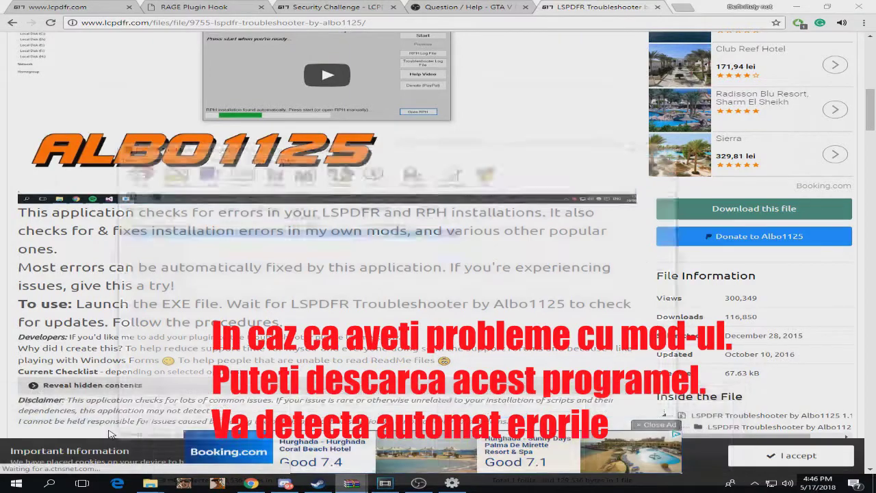
{"action": "left_click", "coordinate": [640, 86]}
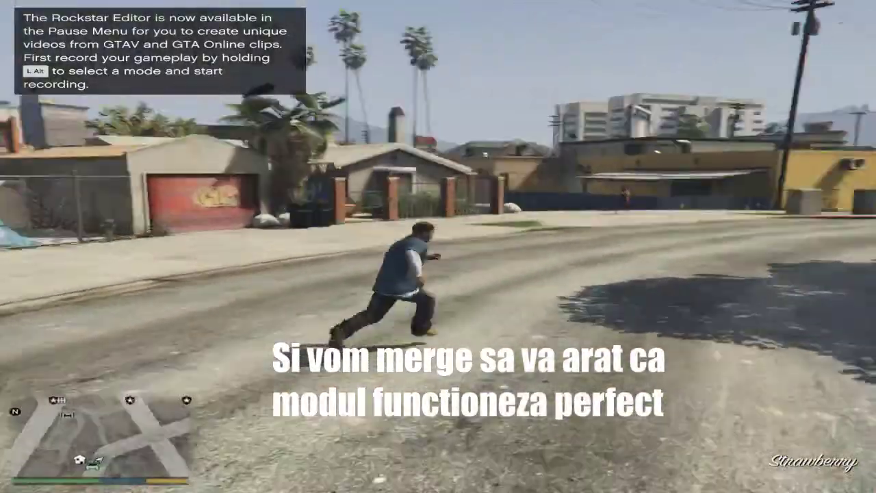
{"action": "key", "text": "a"}
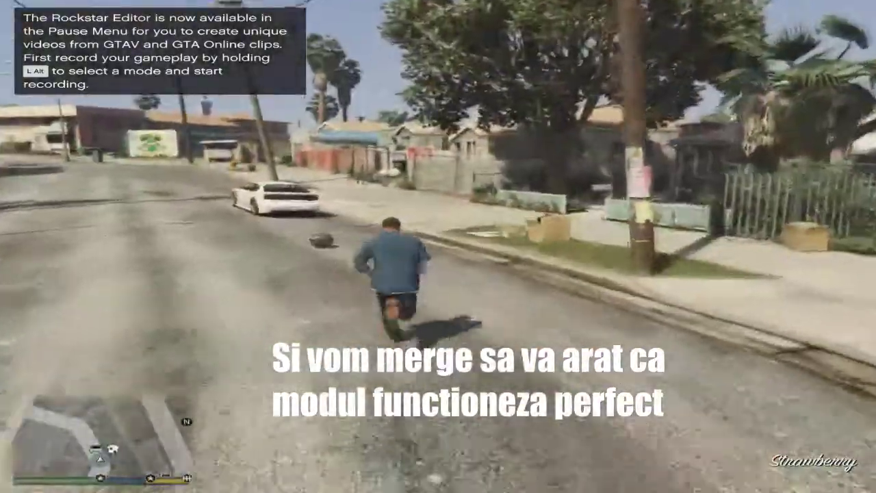
{"action": "key", "text": "a"}
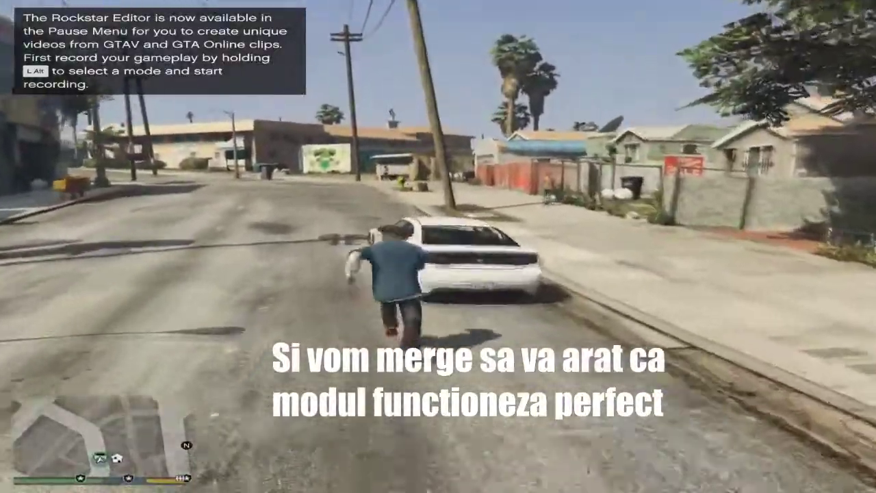
{"action": "key", "text": "f"}
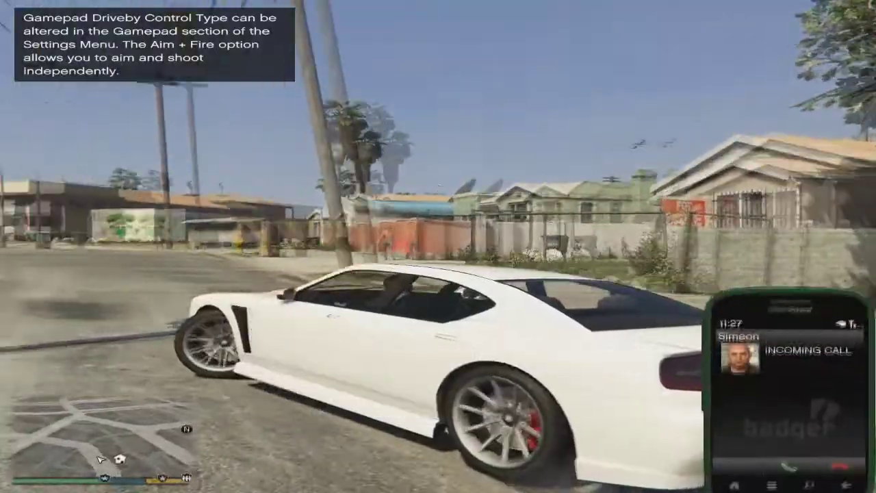
{"action": "key", "text": "w"}
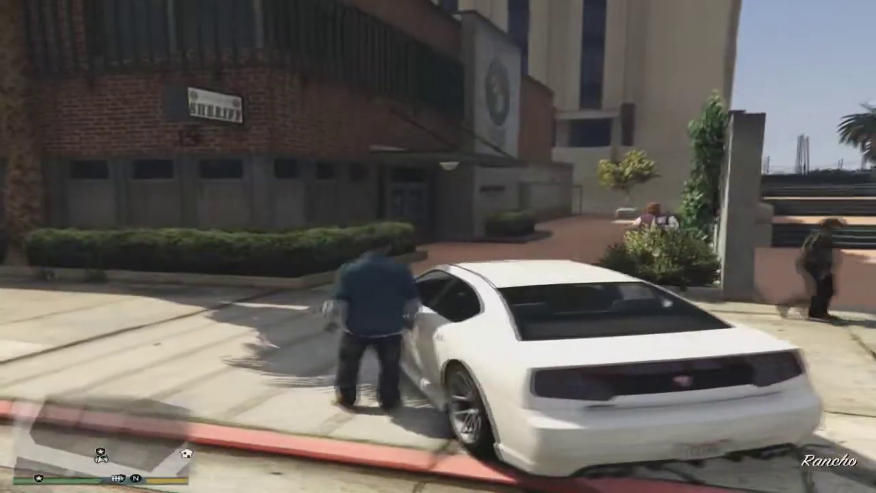
{"action": "key", "text": "w"}
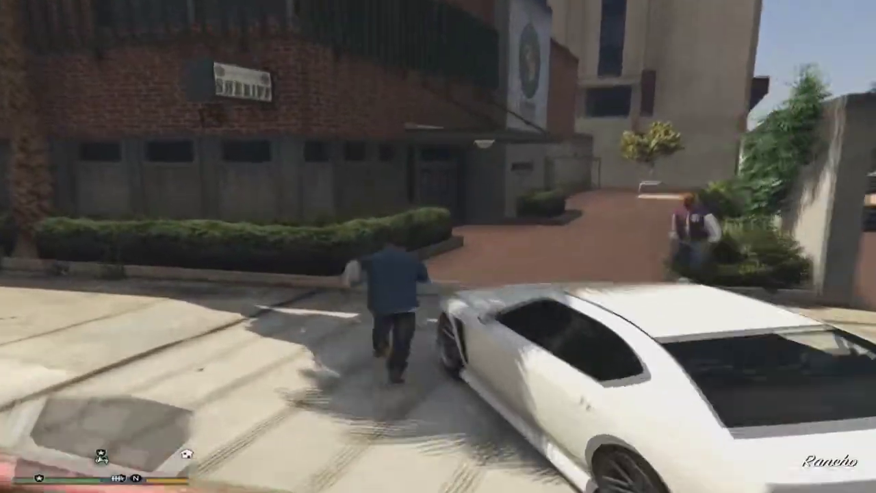
{"action": "key", "text": "w"}
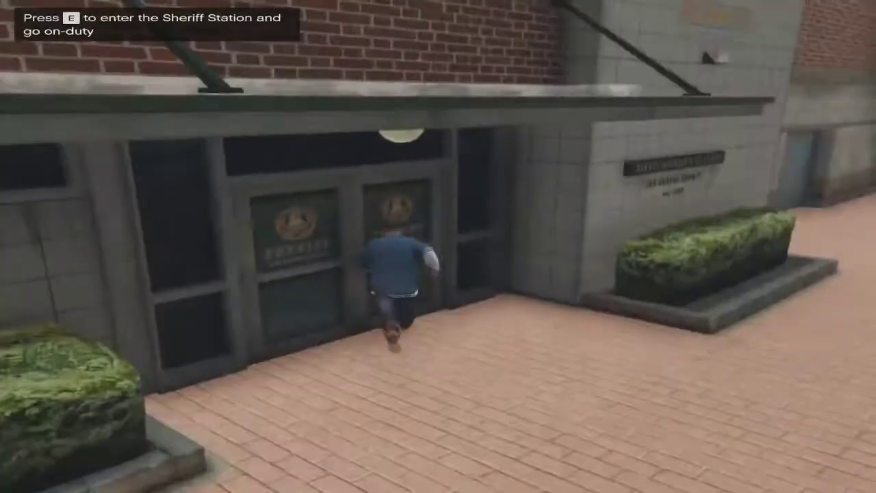
{"action": "key", "text": "w"}
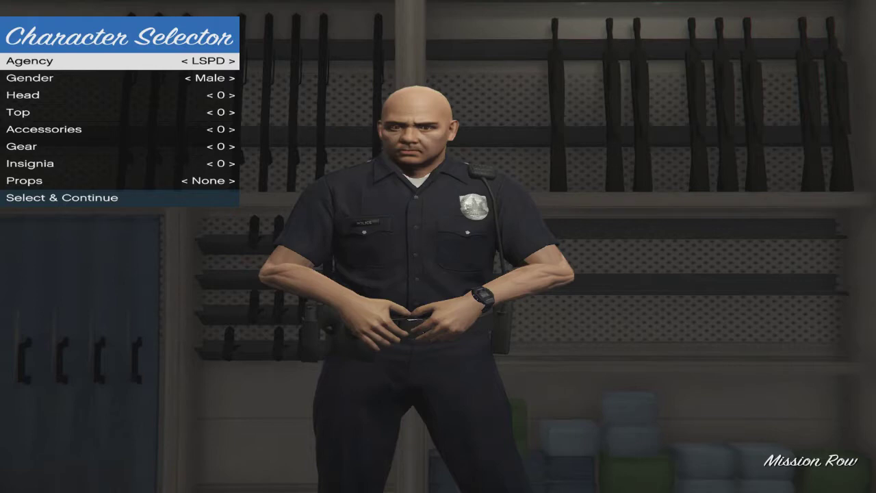
Step: Open the game's pause menu from the Character Selector
{"action": "key", "text": "Escape"}
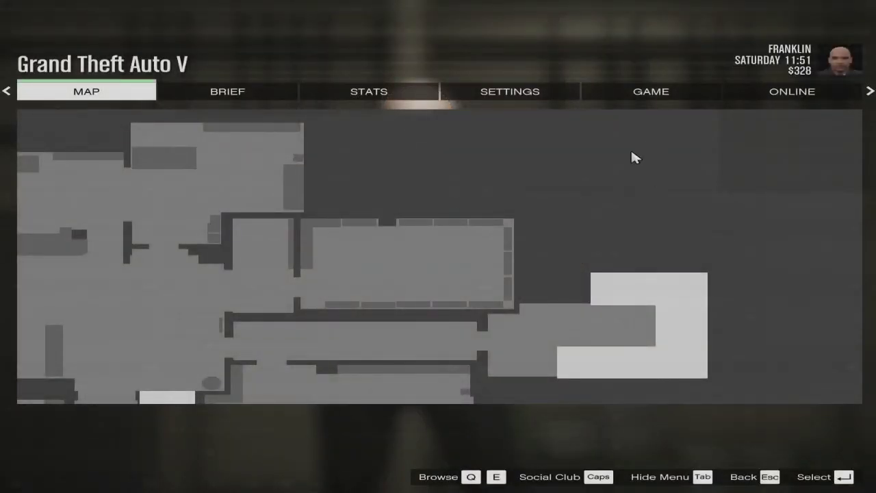